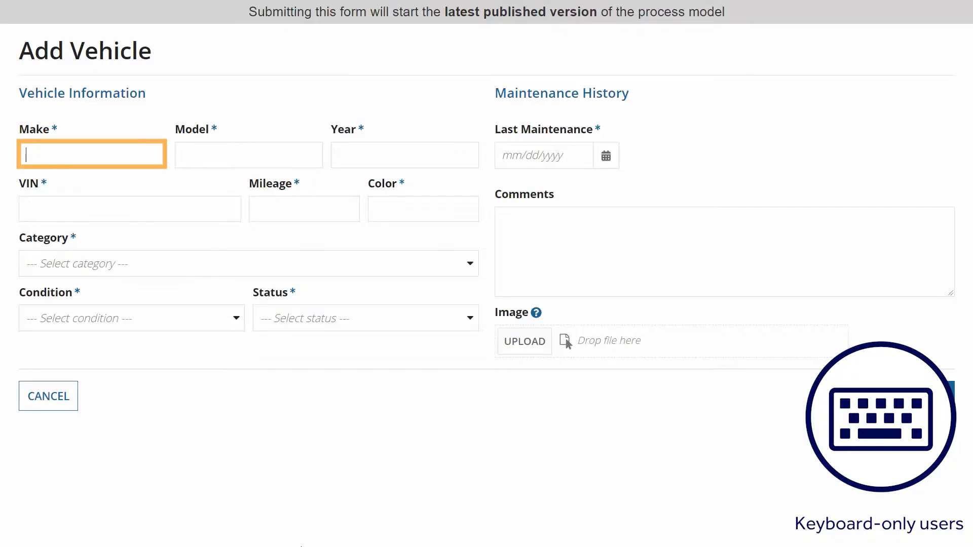
# Tab through the vehicle form fields from Make to the Status choice
pyautogui.press('Tab')
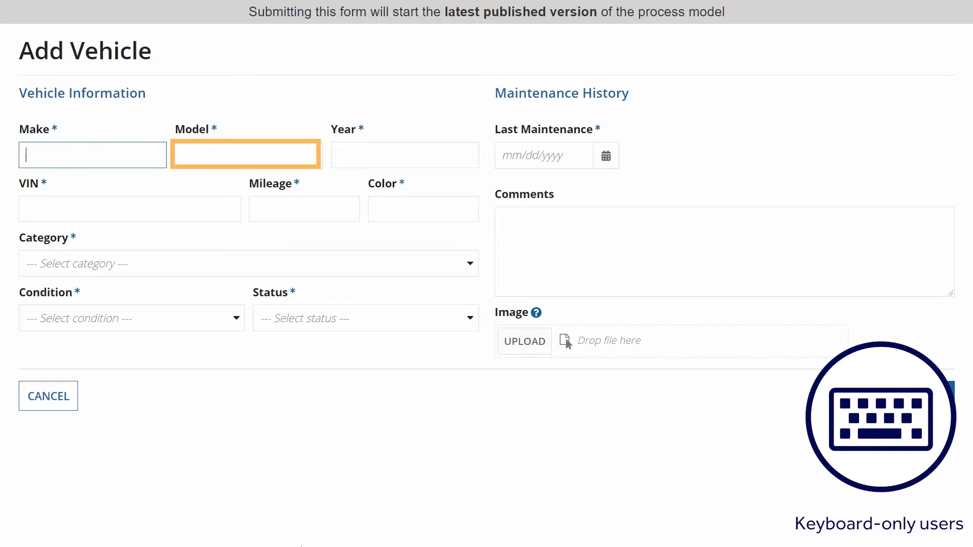
pyautogui.press('Tab')
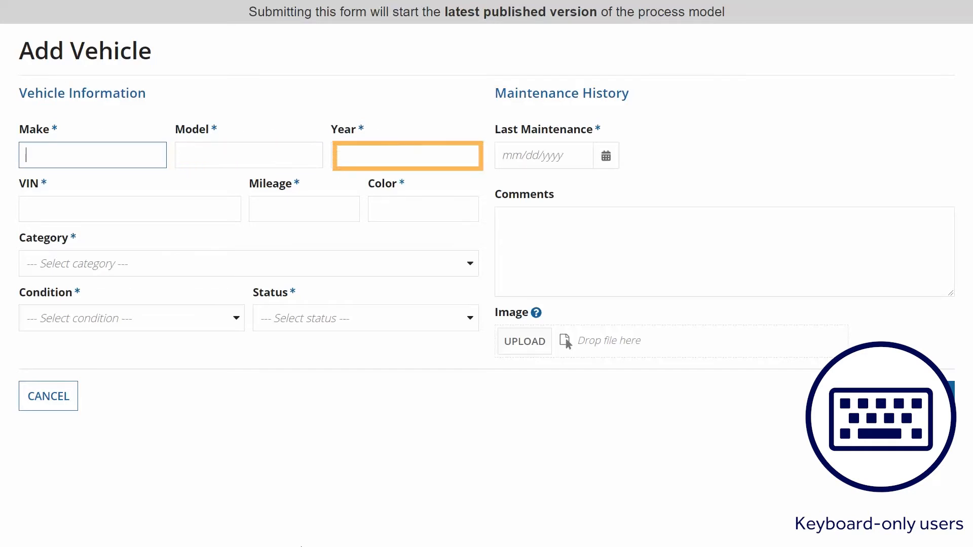
pyautogui.press('Tab')
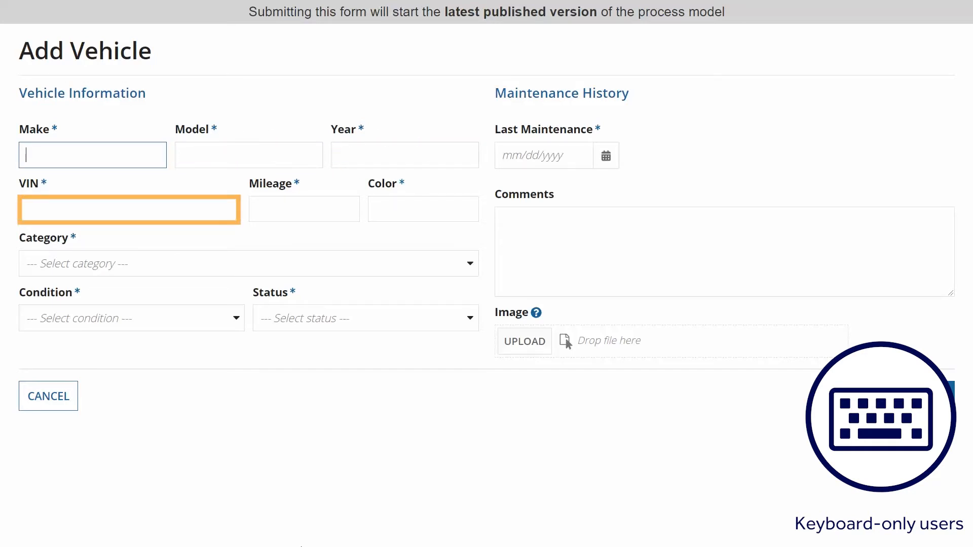
pyautogui.press('Tab')
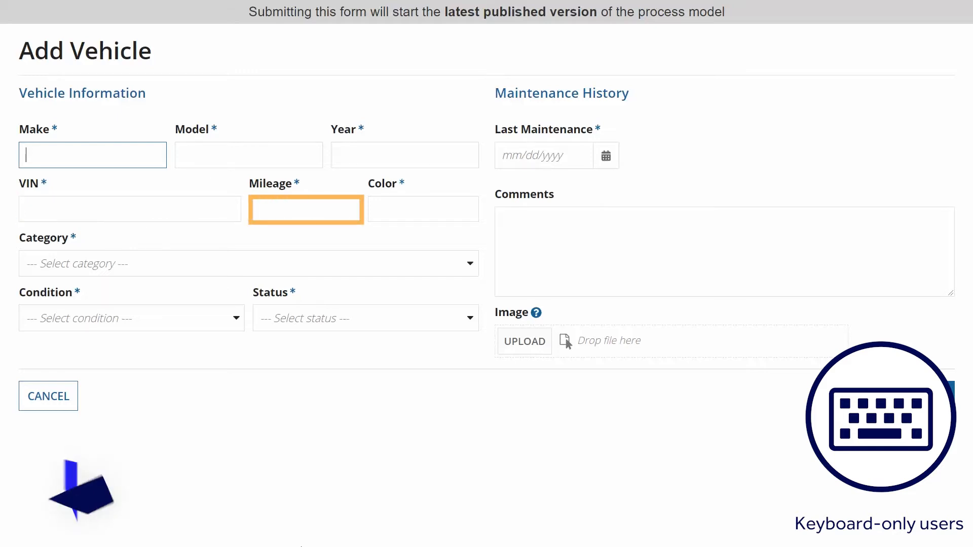
pyautogui.press('Tab')
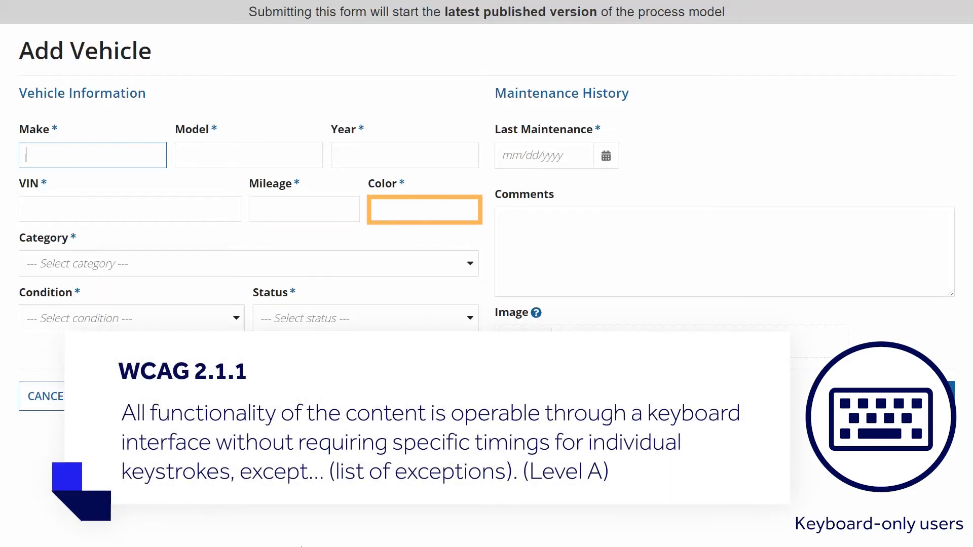
pyautogui.press('Tab')
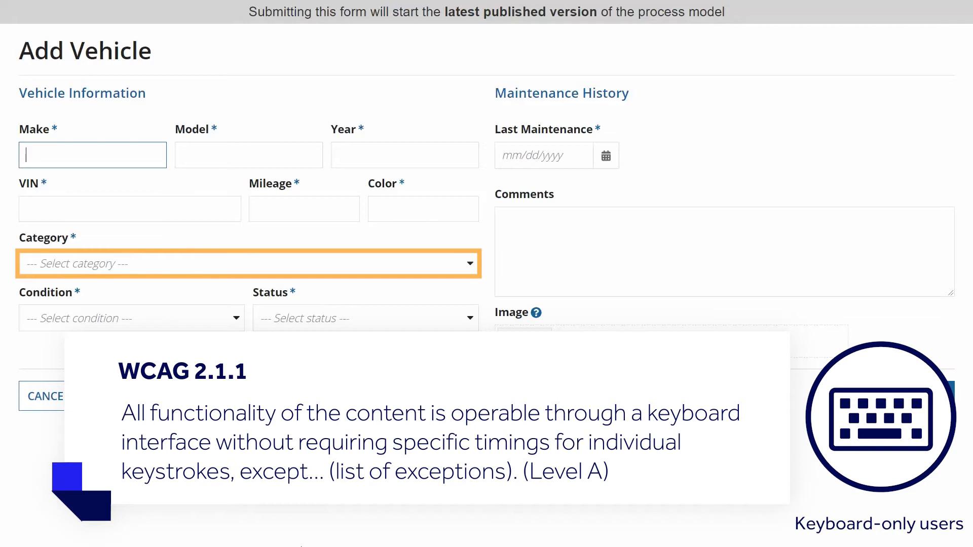
pyautogui.press('Tab')
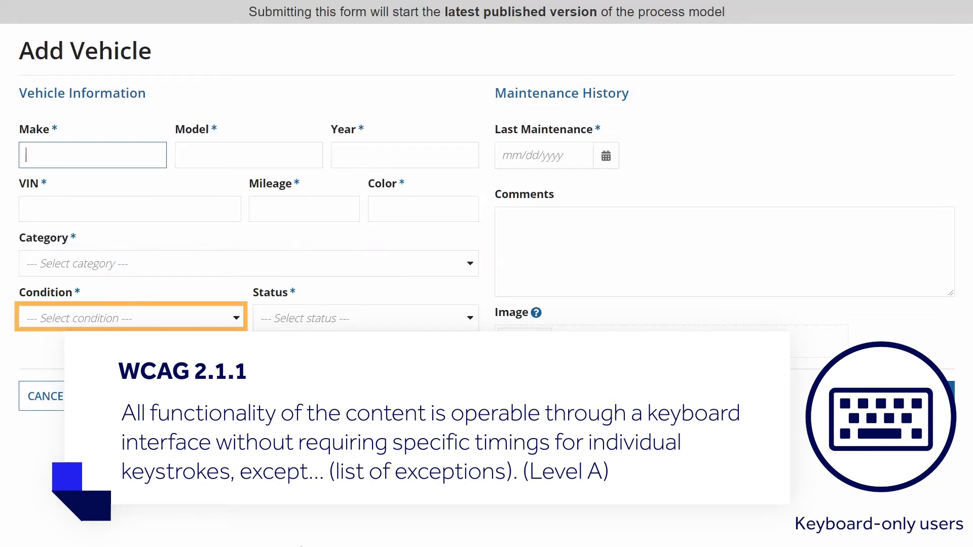
pyautogui.press('Tab')
pyautogui.press('Tab')
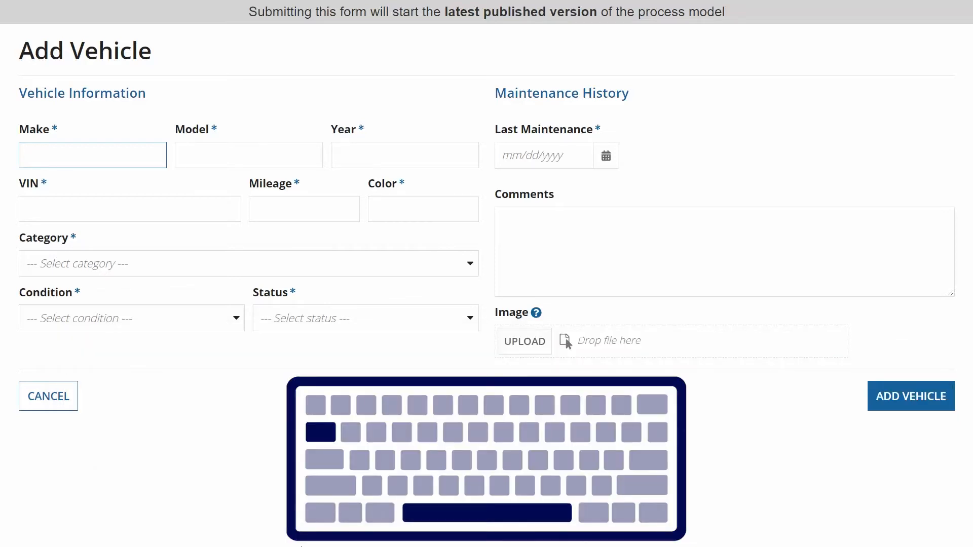
# Tab again from Make through Mileage, stepping back once to the Make field
pyautogui.press('Tab')
pyautogui.hotkey('shift', 'Tab')
pyautogui.press('Tab')
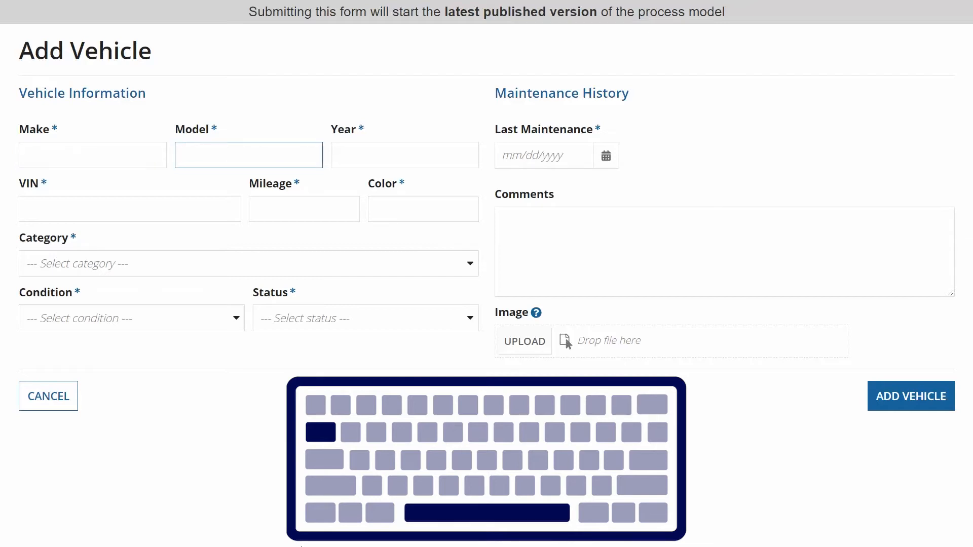
pyautogui.press('Tab')
pyautogui.press('Tab')
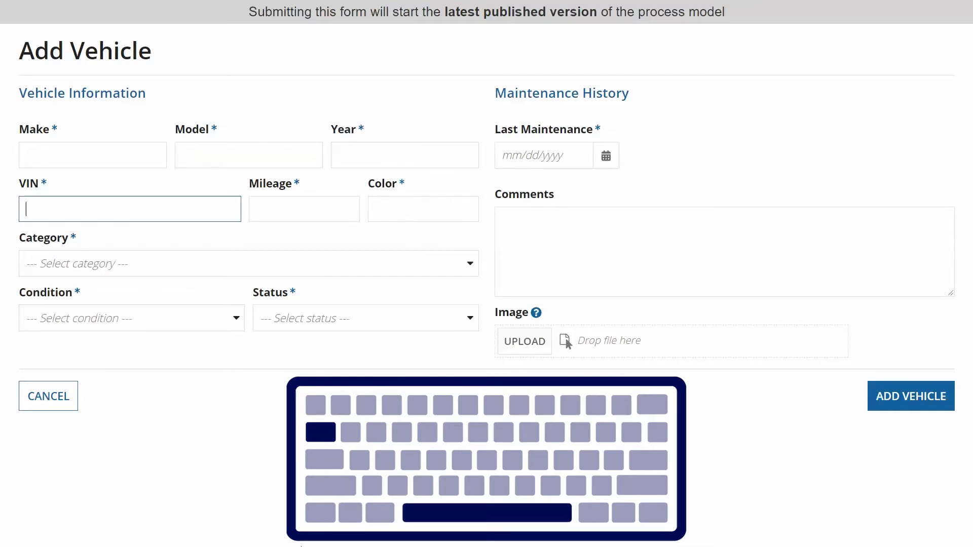
pyautogui.press('Tab')
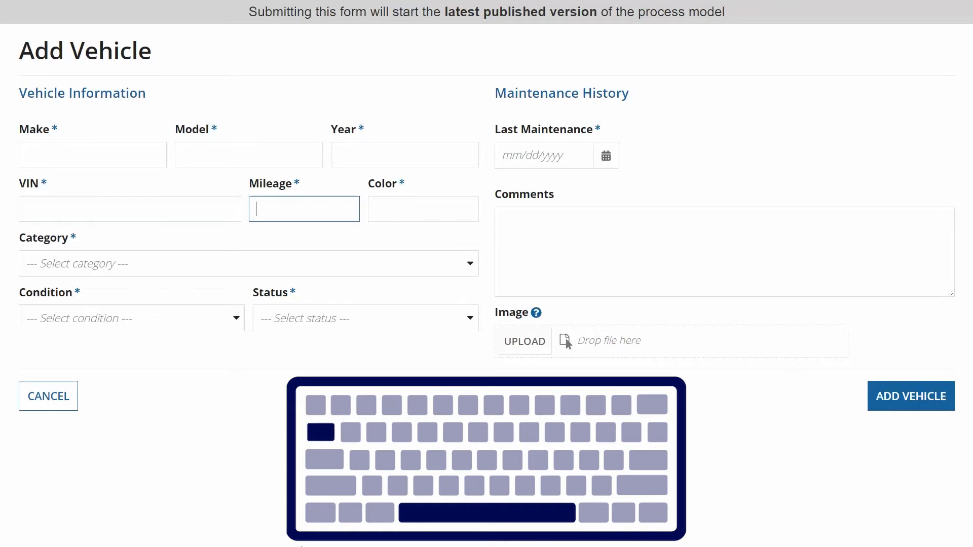
pyautogui.press('Tab')
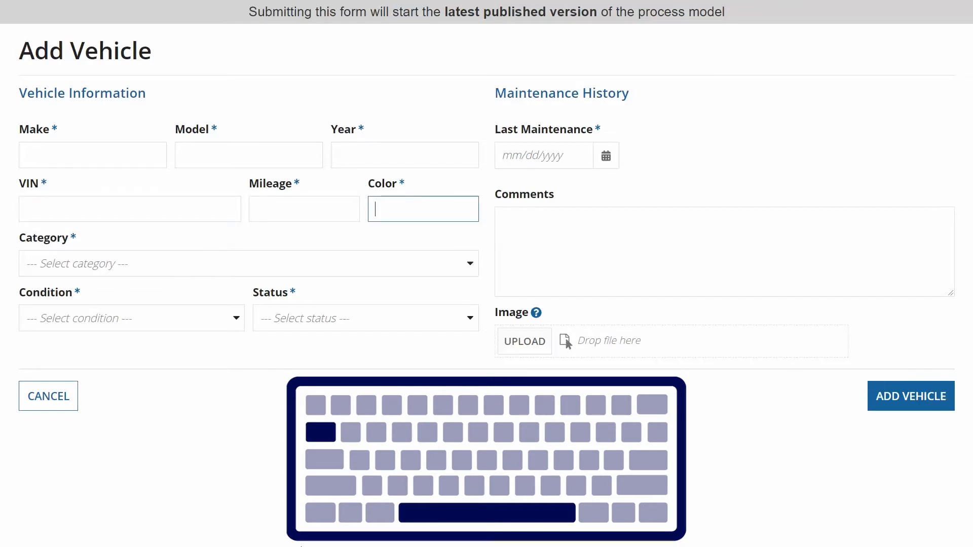
# Tab from Color to the Last Maintenance date picker, then focus the VIN field
pyautogui.press('Tab')
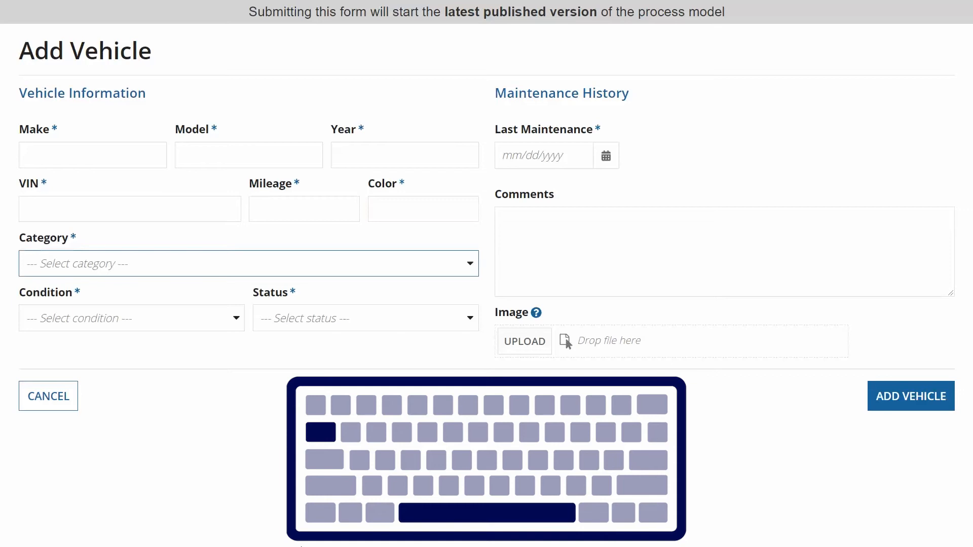
pyautogui.press('Tab')
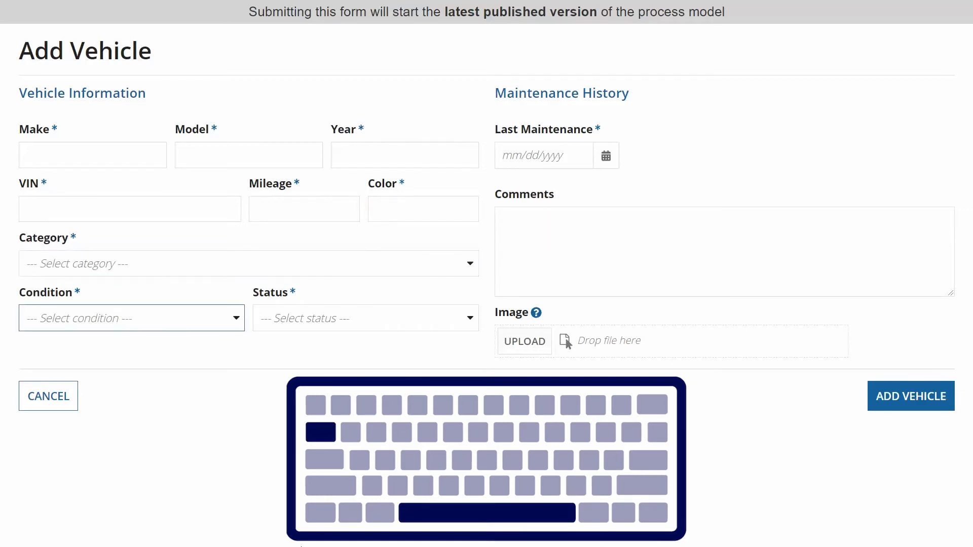
pyautogui.press('Tab')
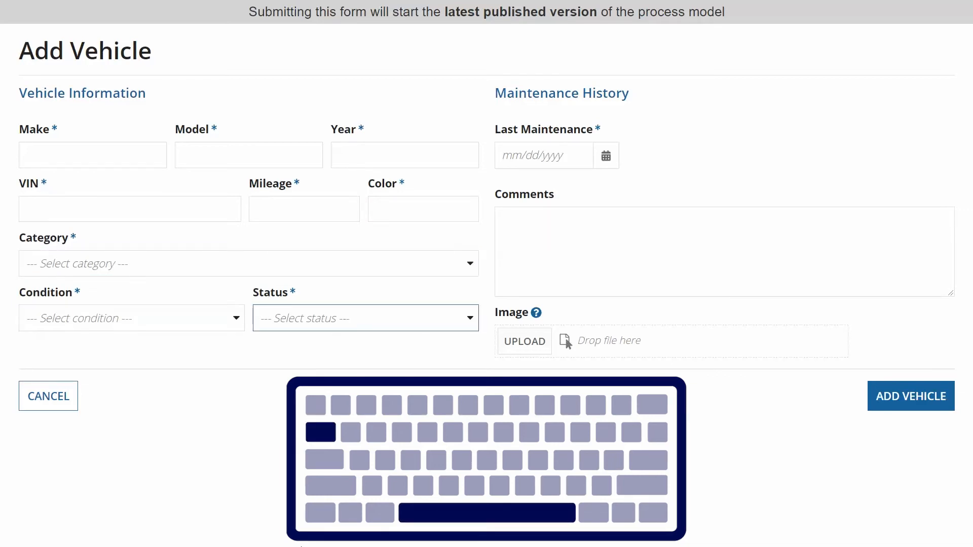
pyautogui.press('Tab')
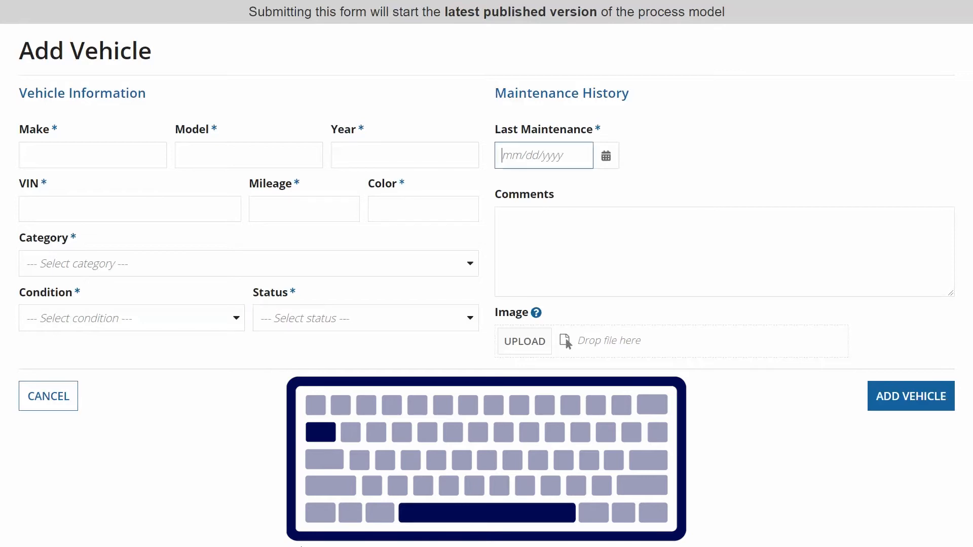
pyautogui.press('Tab')
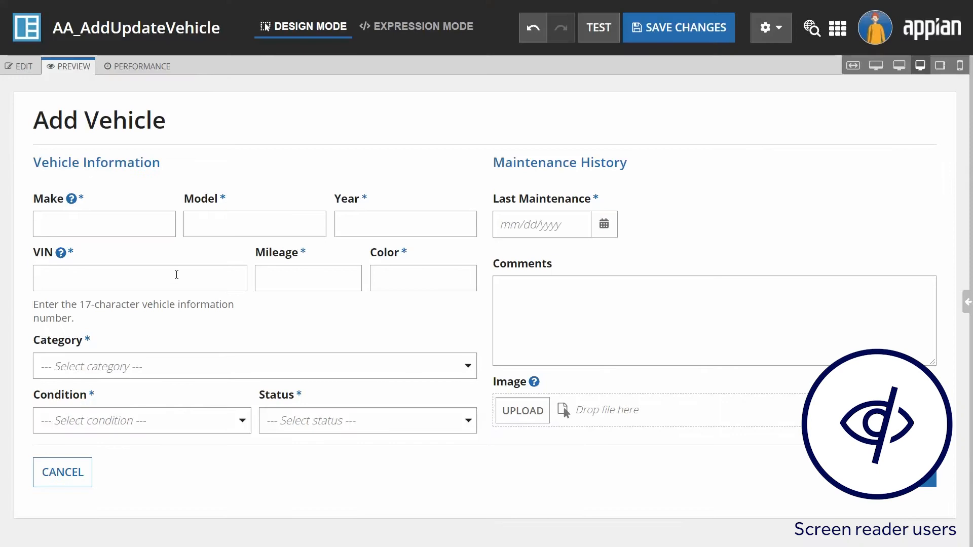
pyautogui.click(161, 276)
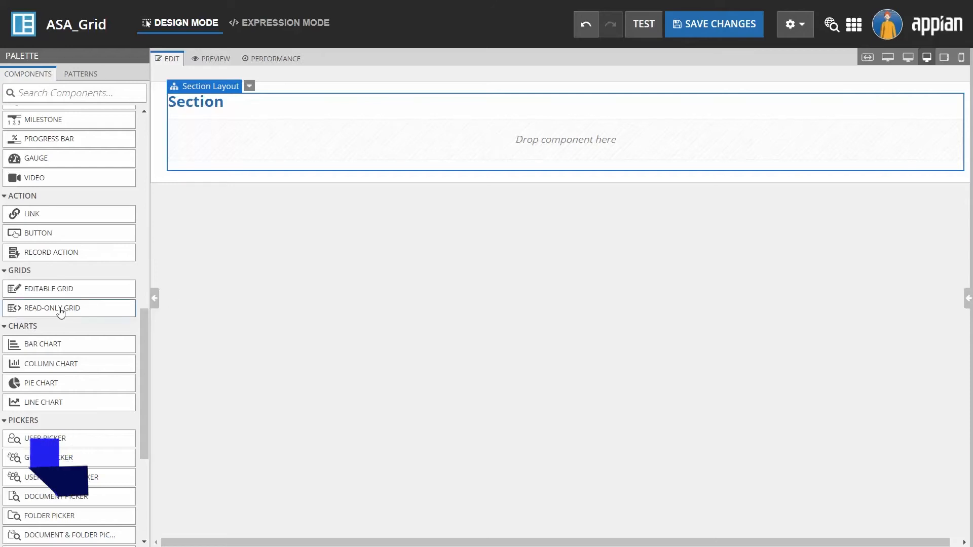
# Drag a read-only grid from the Grids palette into the Section's drop zone
pyautogui.moveTo(51, 310); pyautogui.dragTo(267, 142)
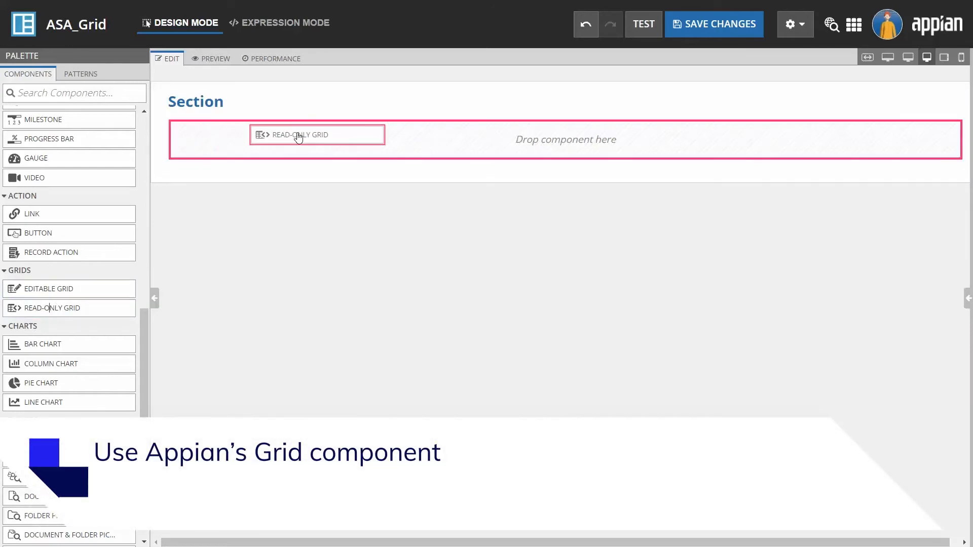
pyautogui.moveTo(267, 142); pyautogui.dragTo(297, 135)
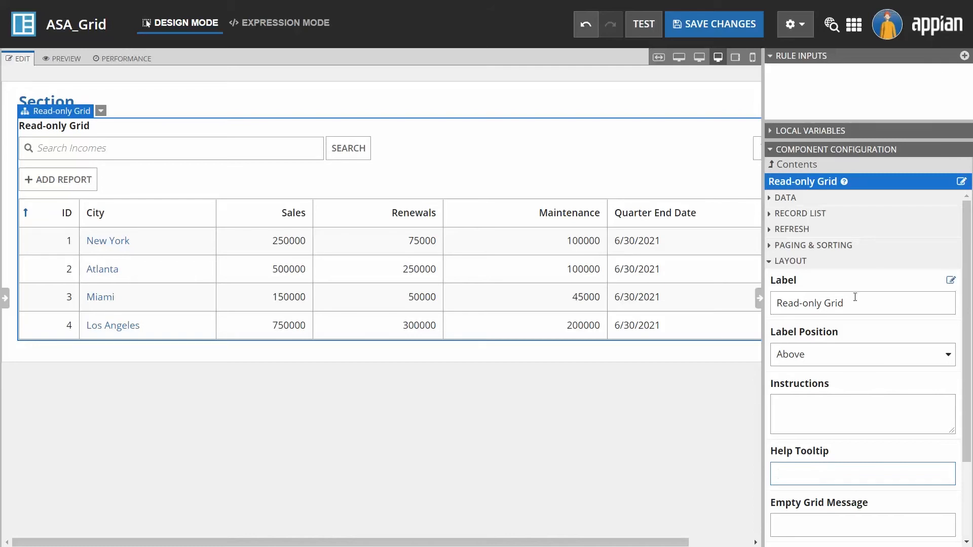
# In the grid's Styling options, set column 1 as the Row Header
pyautogui.click(769, 261)
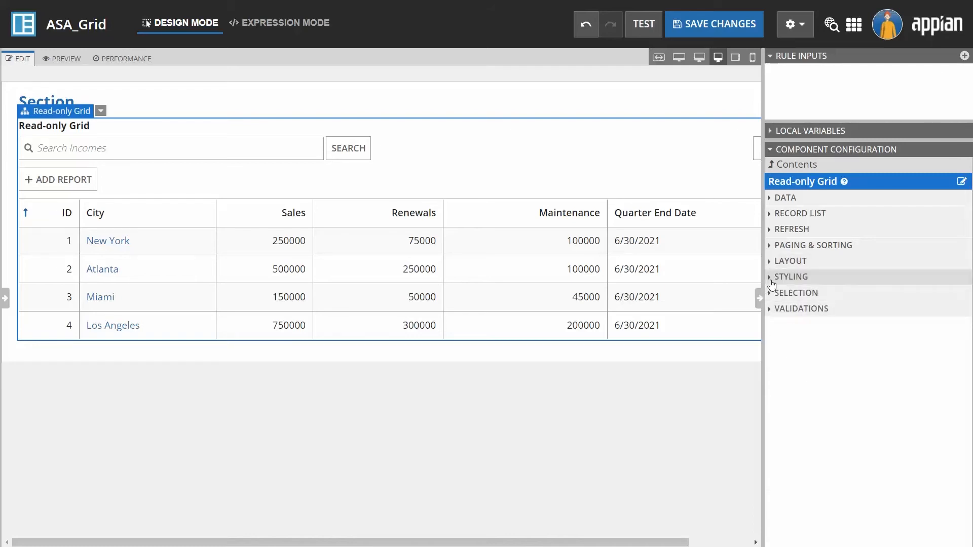
pyautogui.click(771, 283)
pyautogui.write('1')
pyautogui.scroll(-1, 811, 433)
pyautogui.click(811, 449)
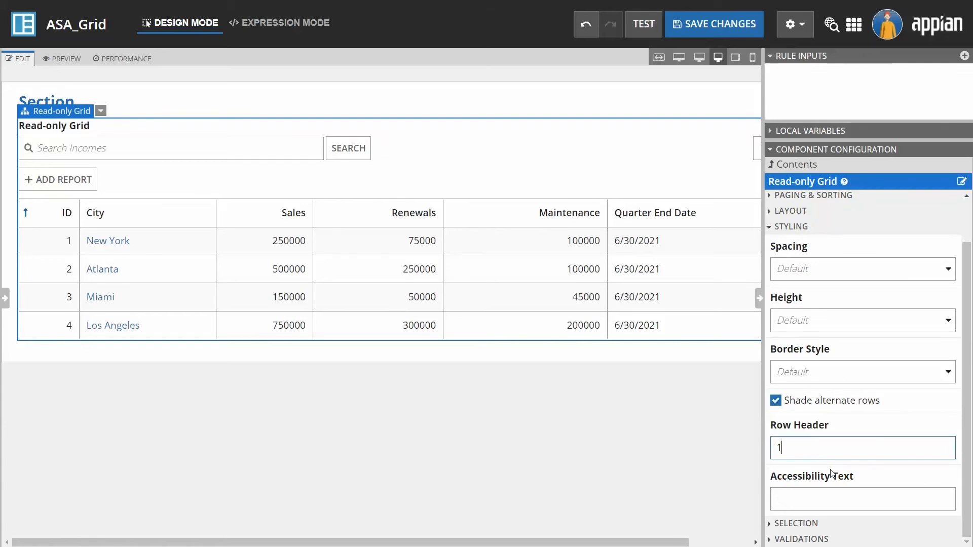
# Review the grid's expression, then begin the Accessibility Text 'This grid'
pyautogui.click(962, 182)
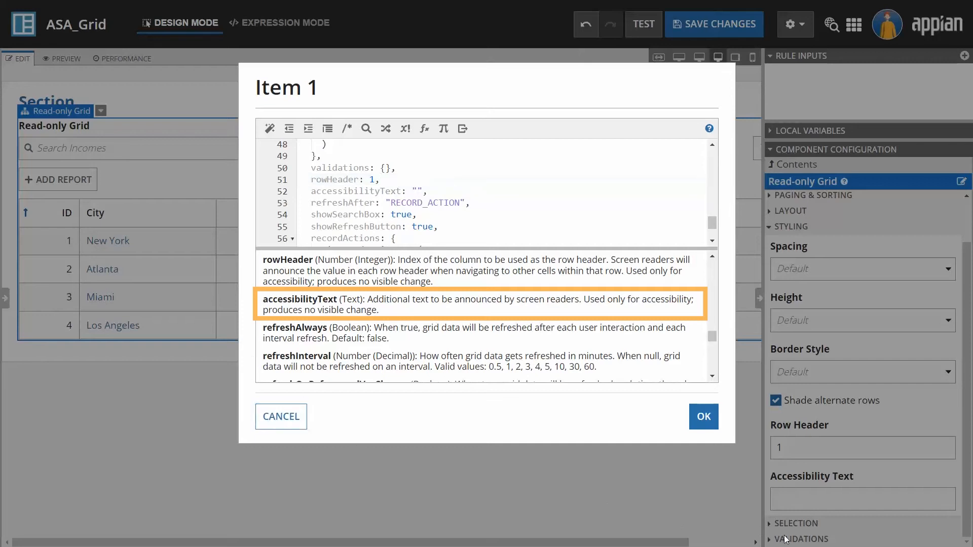
pyautogui.click(800, 503)
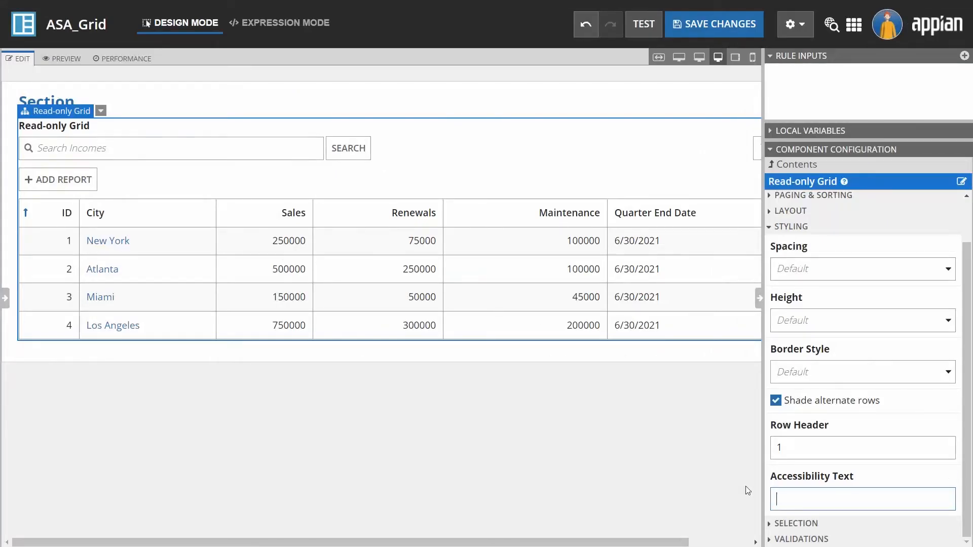
pyautogui.write('This')
pyautogui.write(' grid')
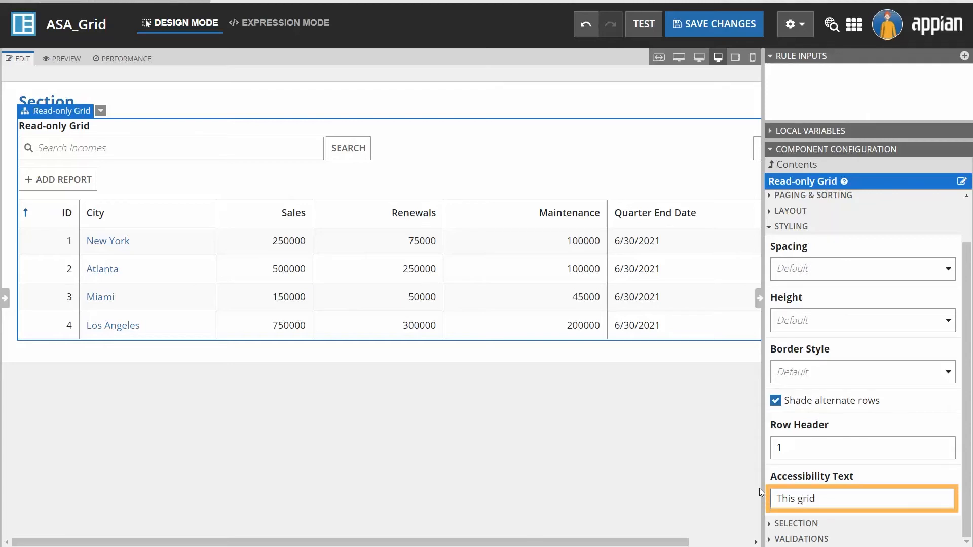